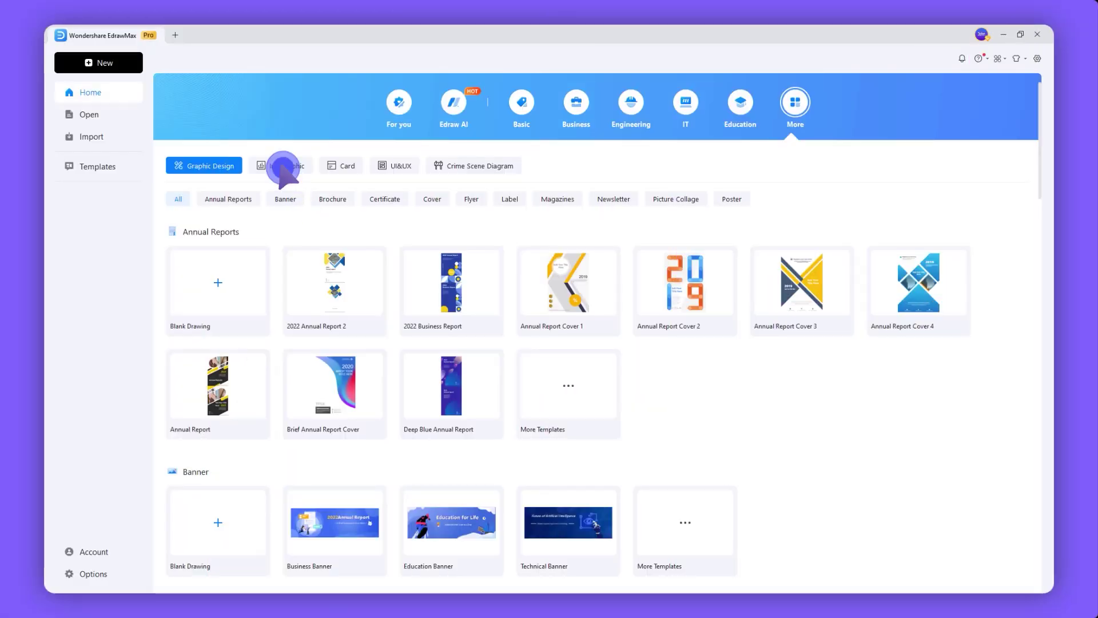
Step: Preview the Infographic, Card and UI&UX template categories in turn
{"action": "left_click", "coordinate": [284, 166]}
{"action": "left_click", "coordinate": [343, 166]}
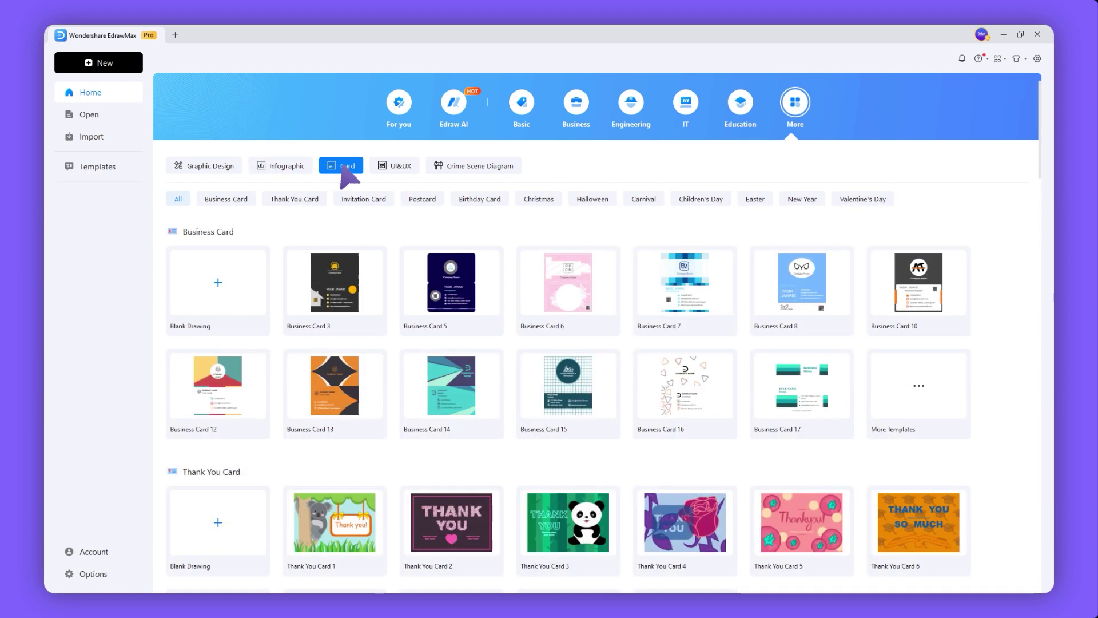
{"action": "left_click", "coordinate": [399, 166]}
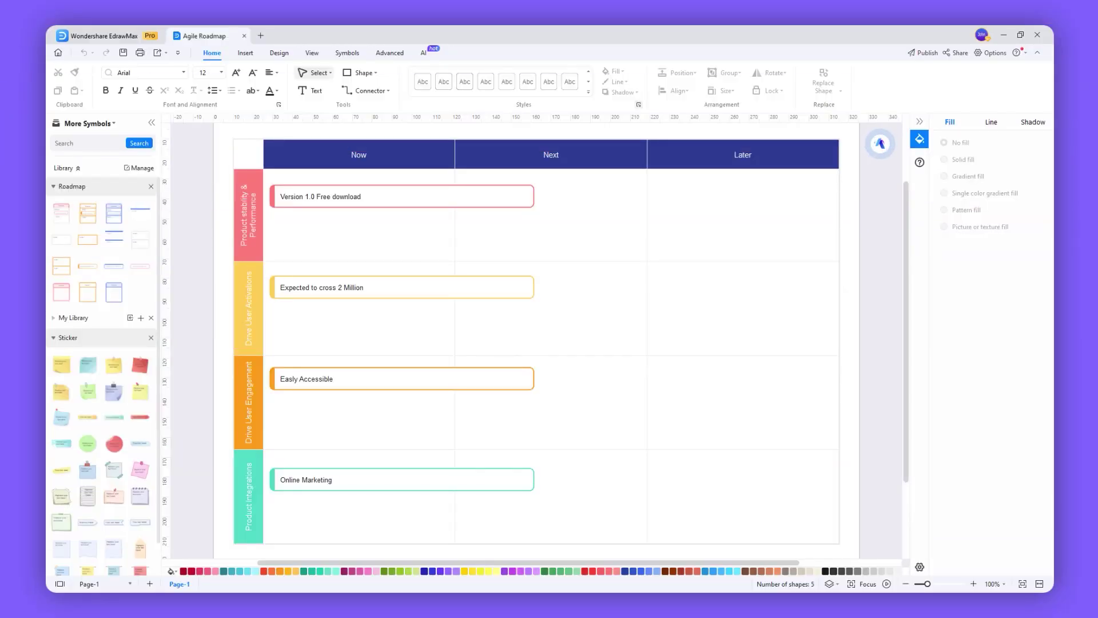
Step: Bring up the export options for the Agile Roadmap diagram
{"action": "left_click", "coordinate": [156, 52]}
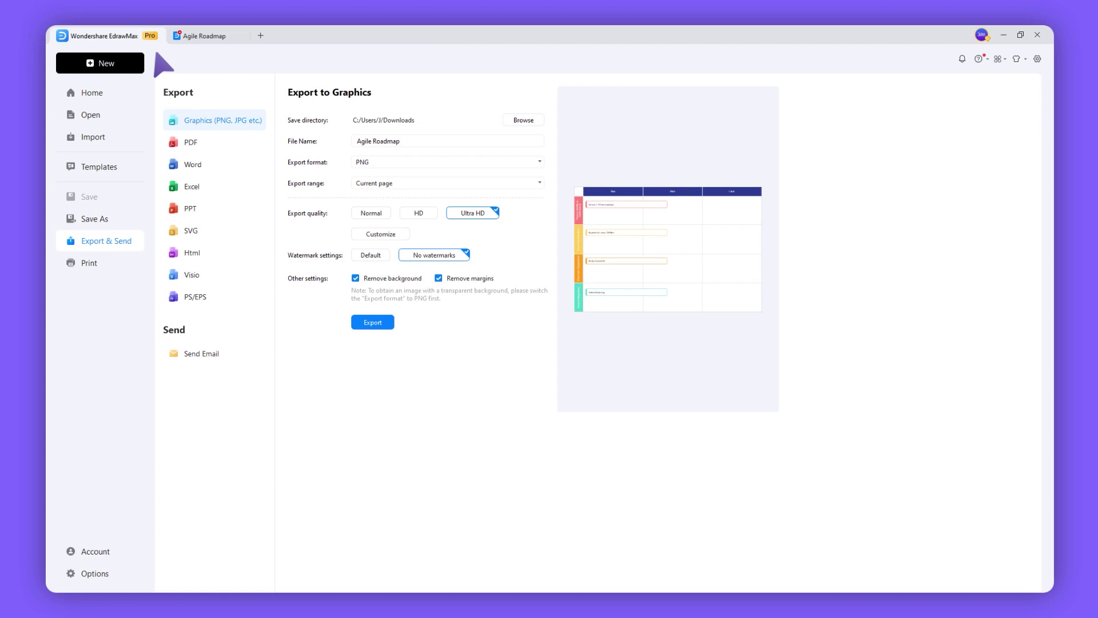